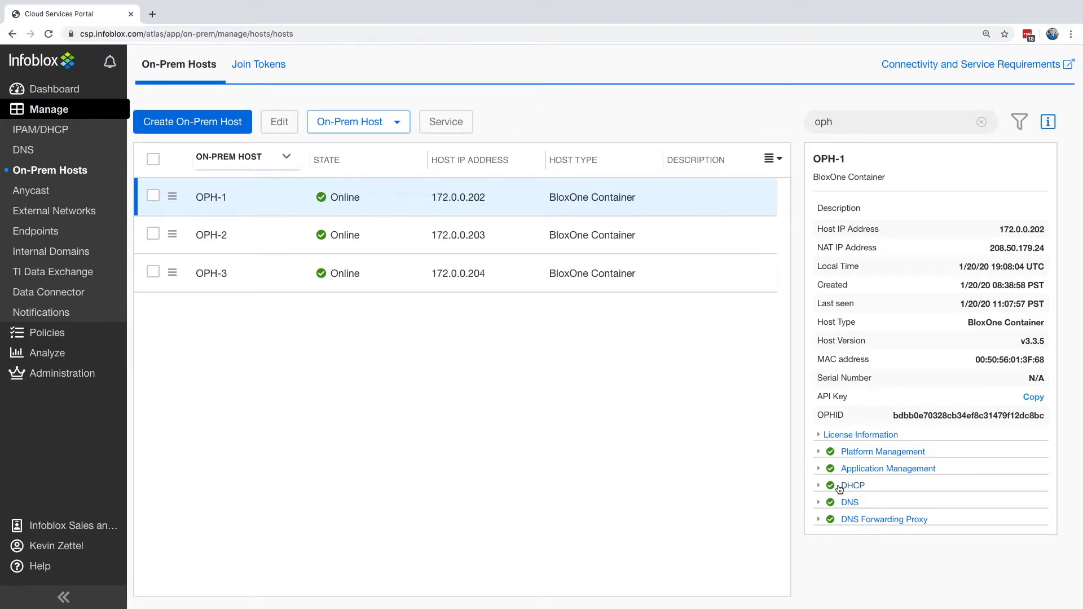
- Compare the service details of on-prem hosts OPH-2 and OPH-1
left_click(283, 230)
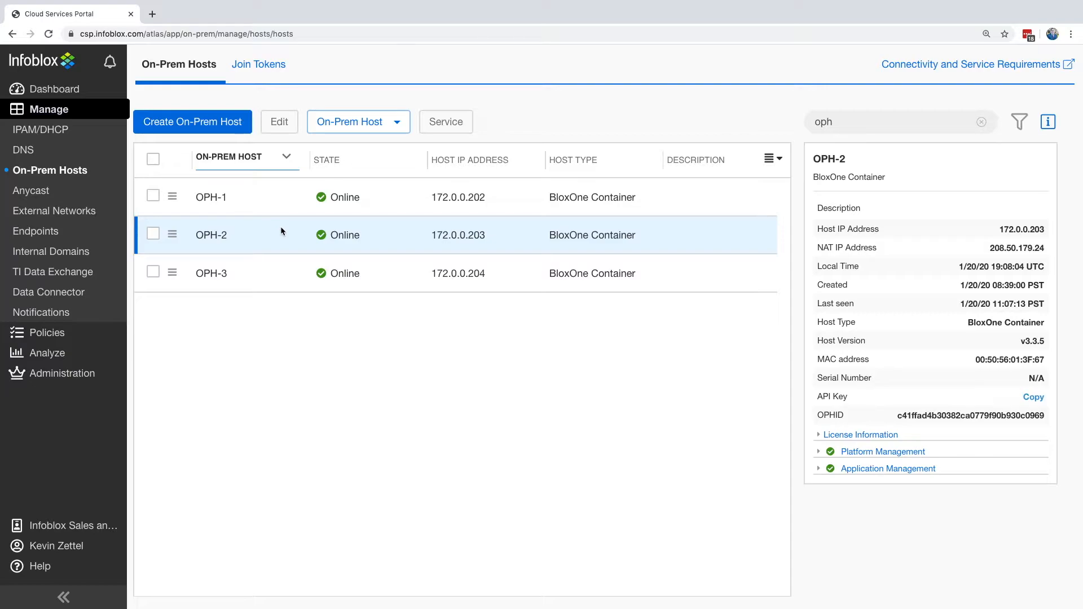
left_click(275, 204)
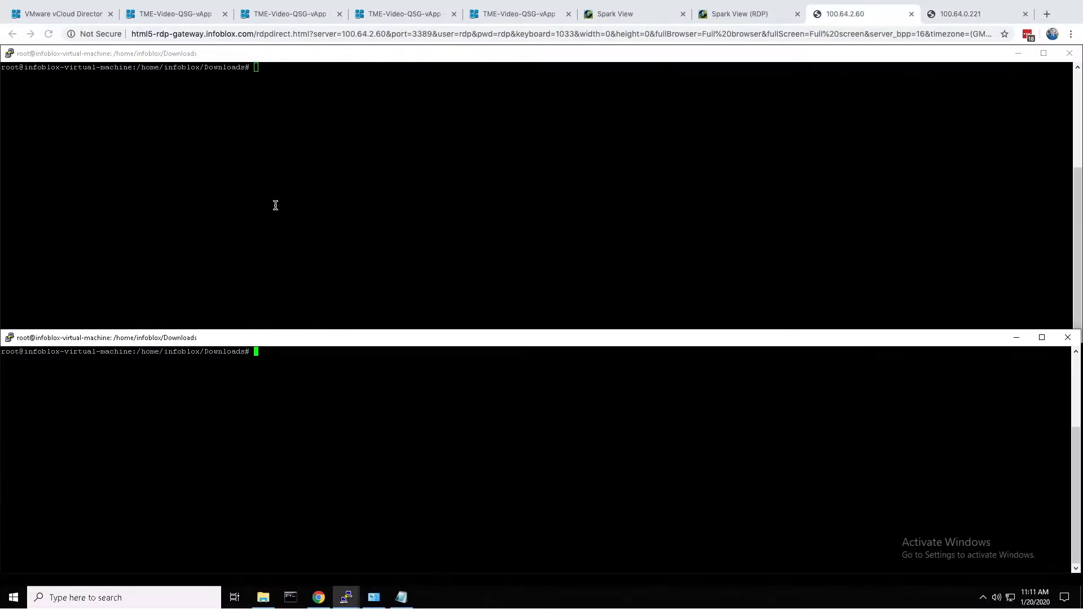
left_click(275, 204)
- In the two PuTTY terminal sessions, list each host's running containers with docker container ps
type("docker container ps")
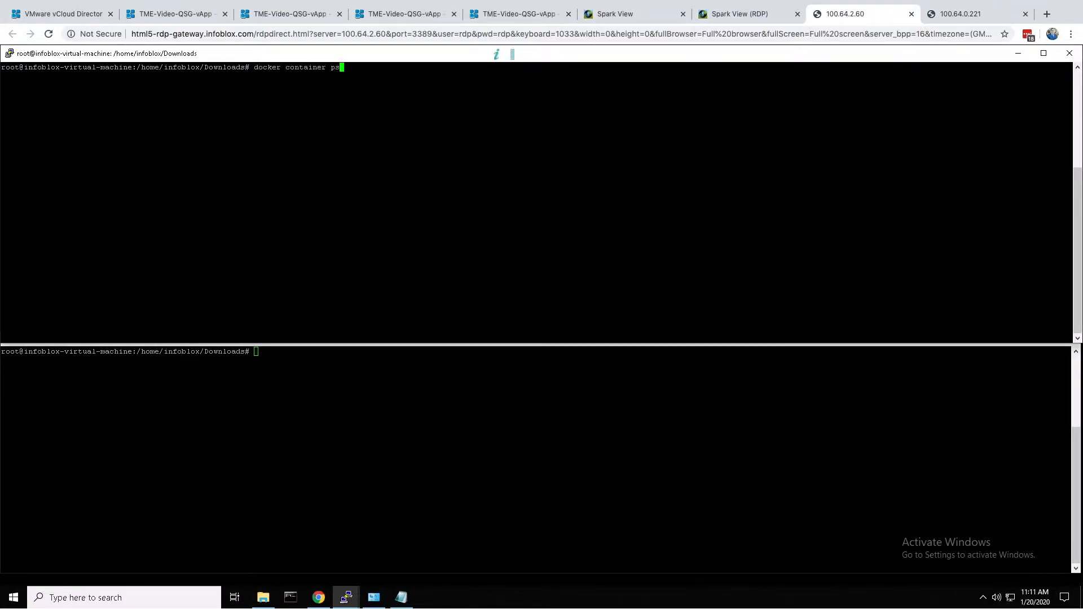
key("Return")
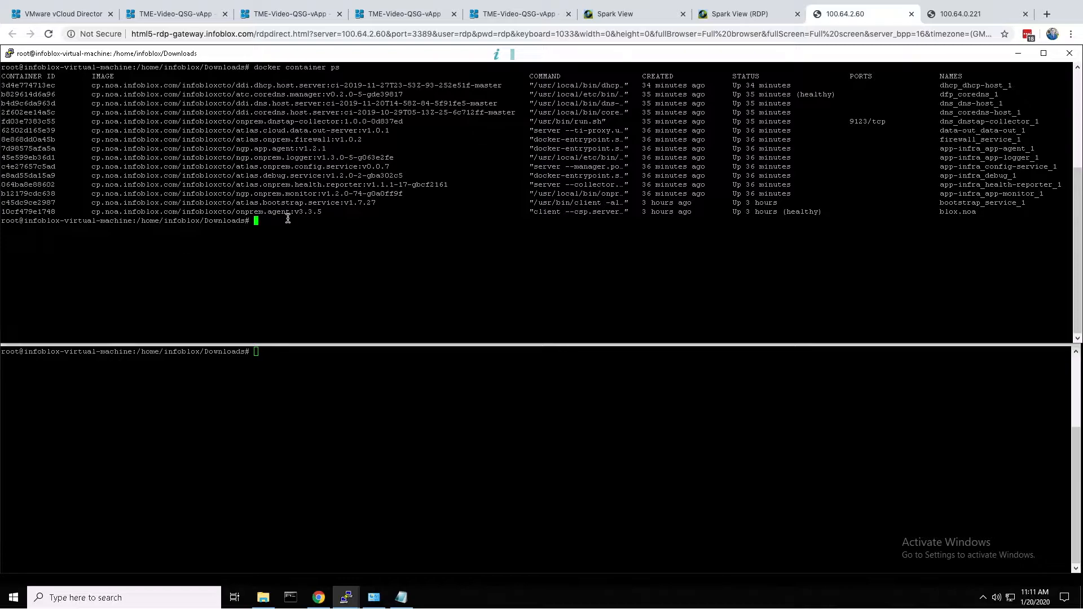
left_click(367, 404)
type("docker container ps")
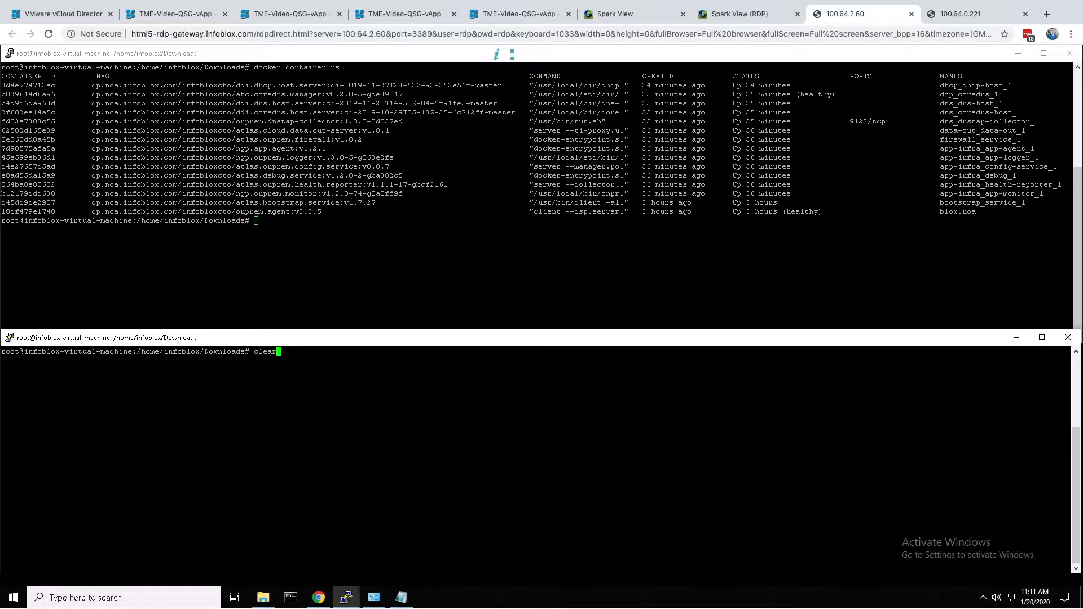
key("Return")
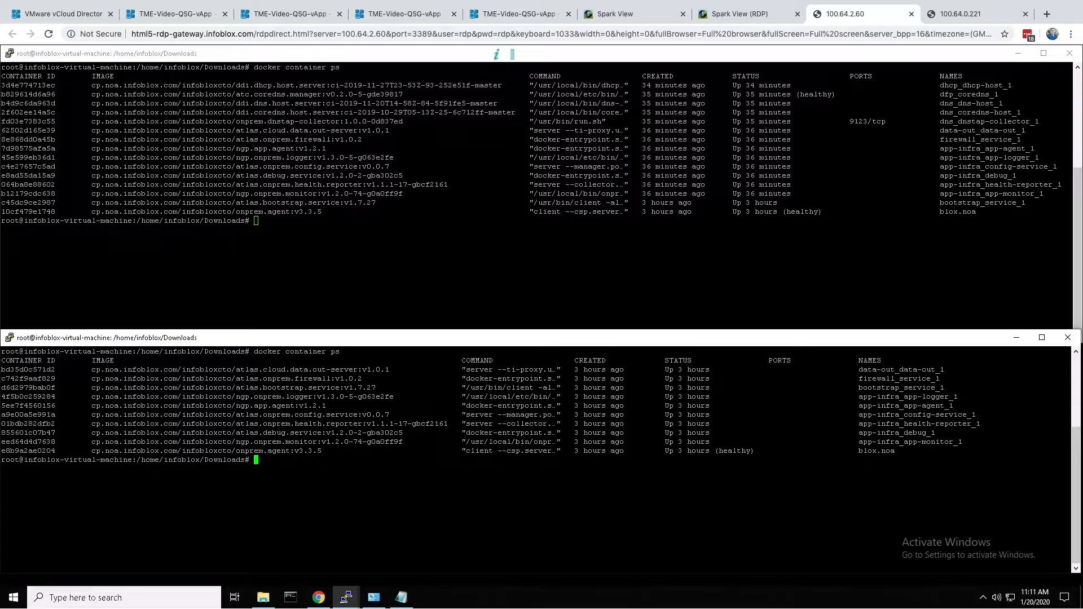
- Highlight the first five containers in the upper listing for comparison, and maximize the lower terminal window
left_click_drag(4, 83, 46, 130)
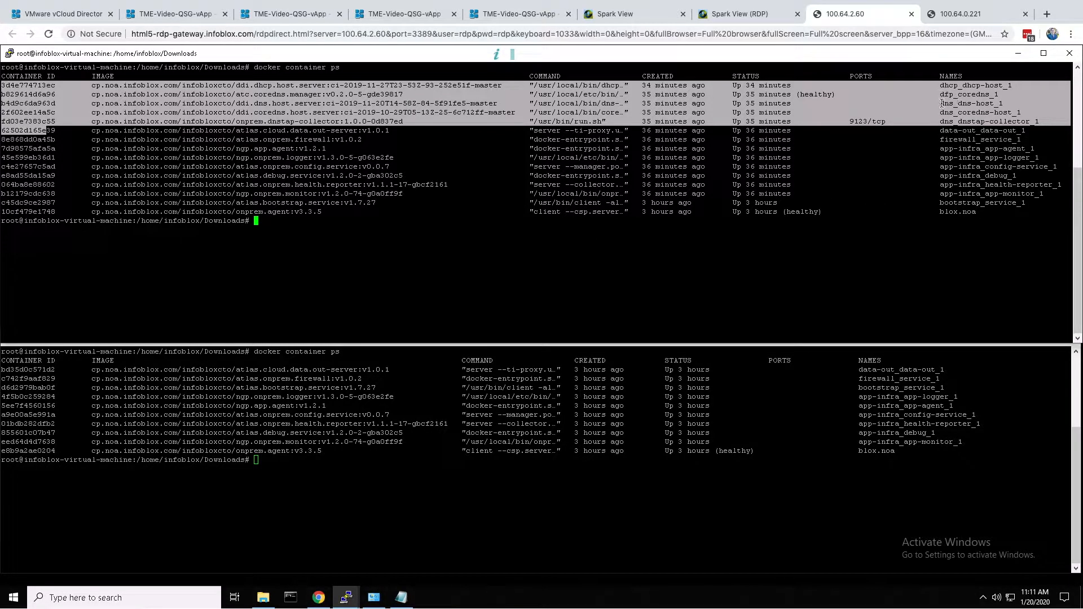
left_click(918, 221)
left_click(911, 345)
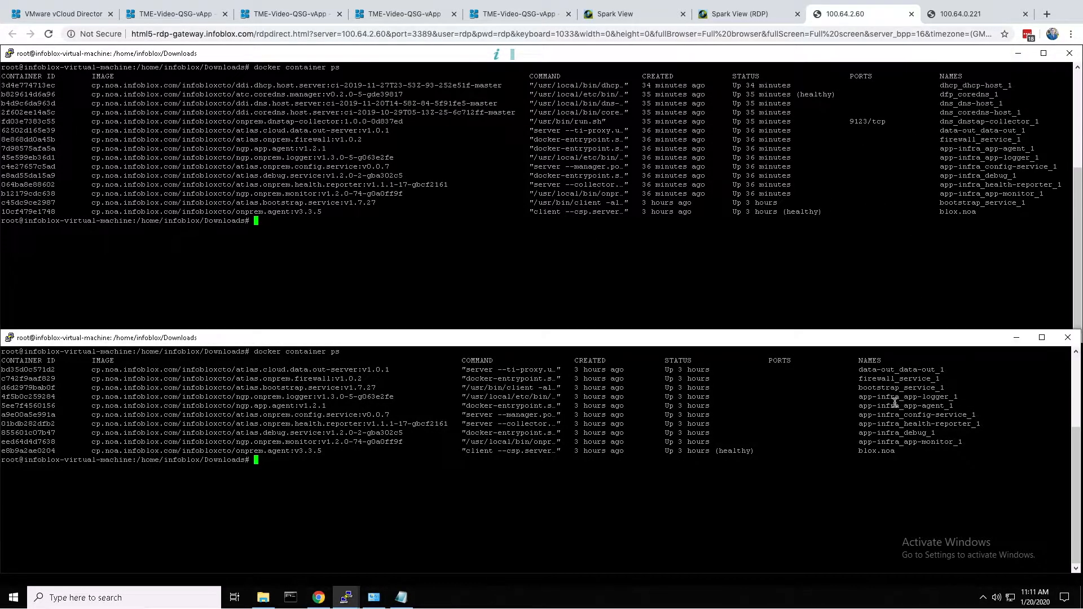
left_click(1043, 338)
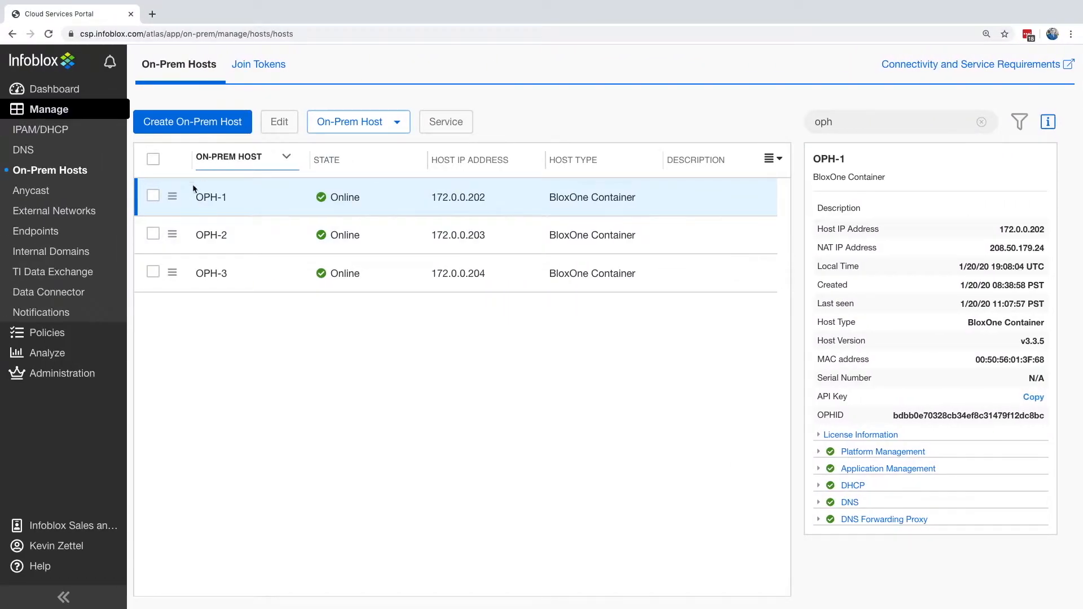
- Back in the Cloud Services Portal, replace host OPH-1 with OPH-2 as its replacement host and confirm the service transfer
left_click(153, 196)
left_click(348, 131)
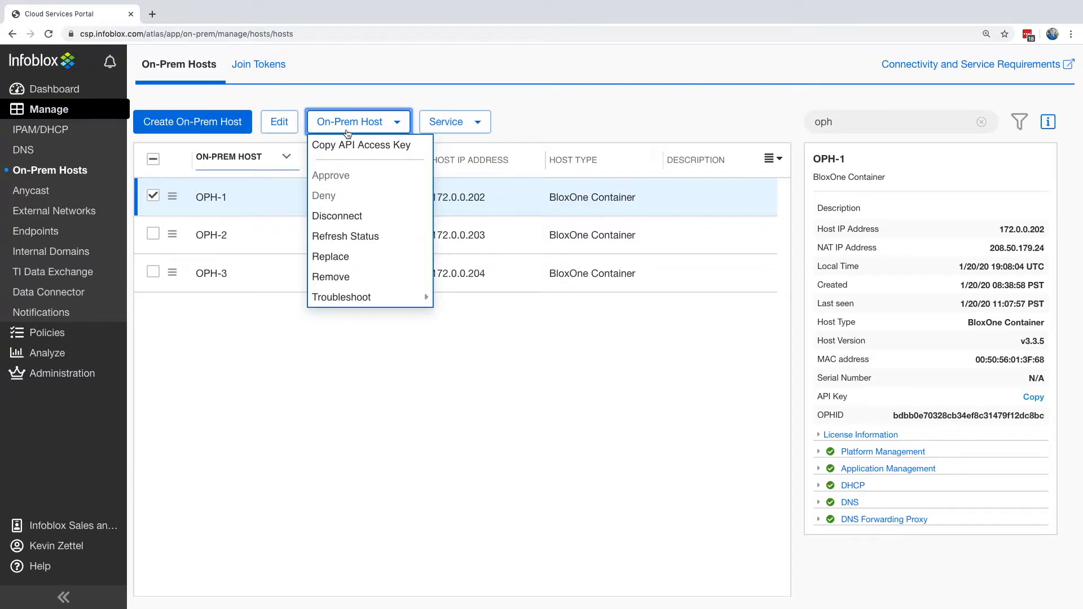
left_click(381, 255)
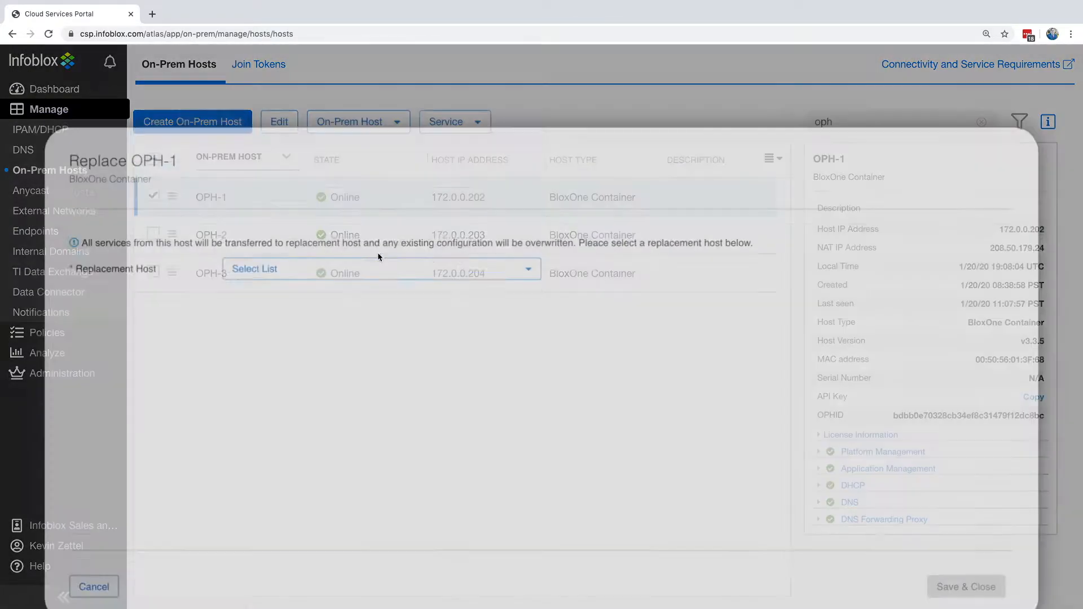
left_click(364, 220)
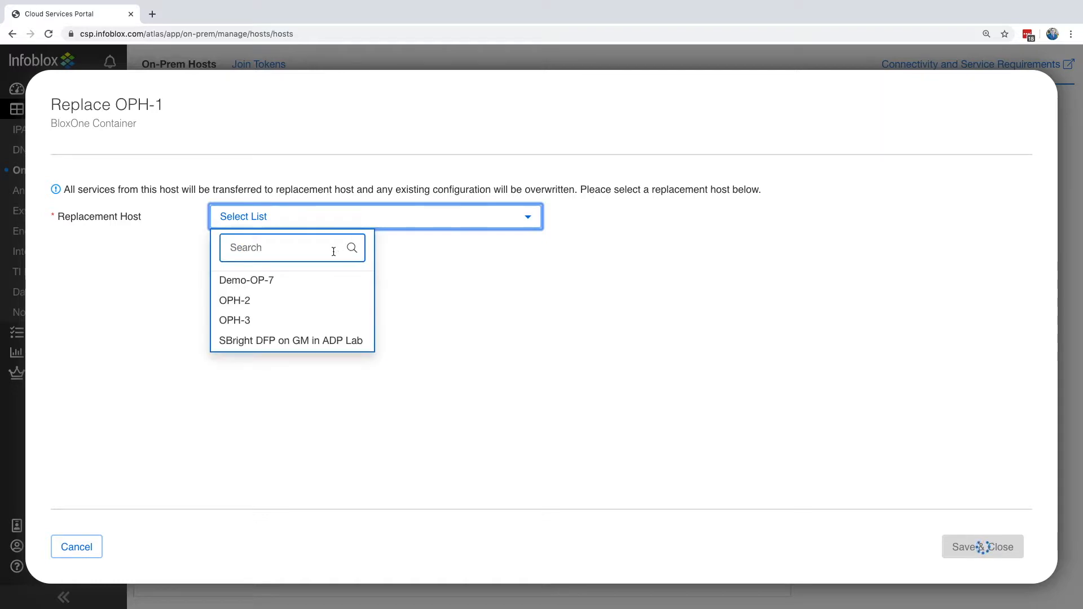
left_click(296, 300)
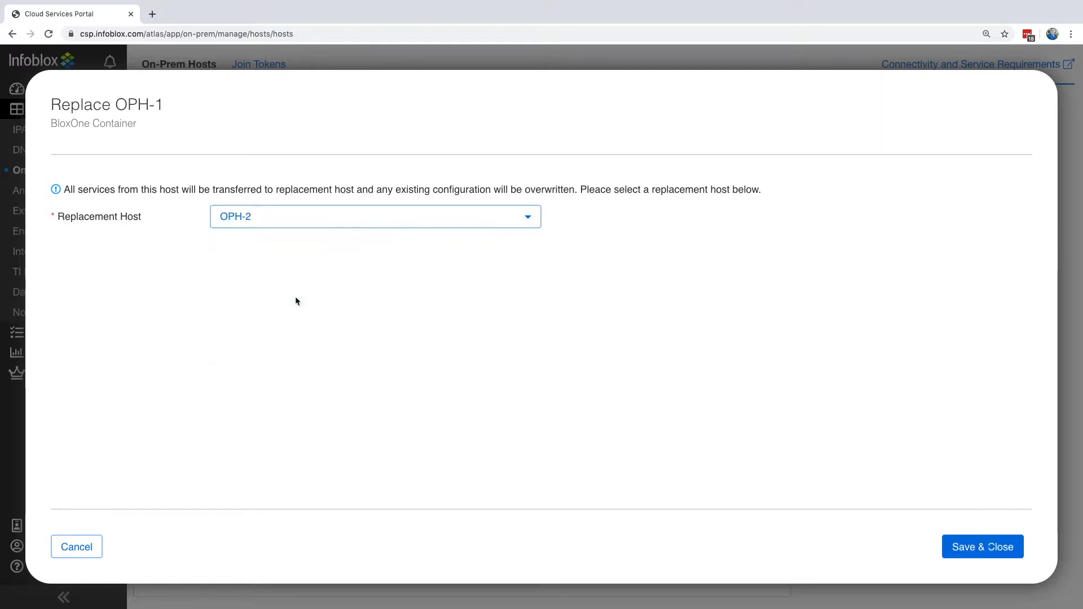
left_click(996, 548)
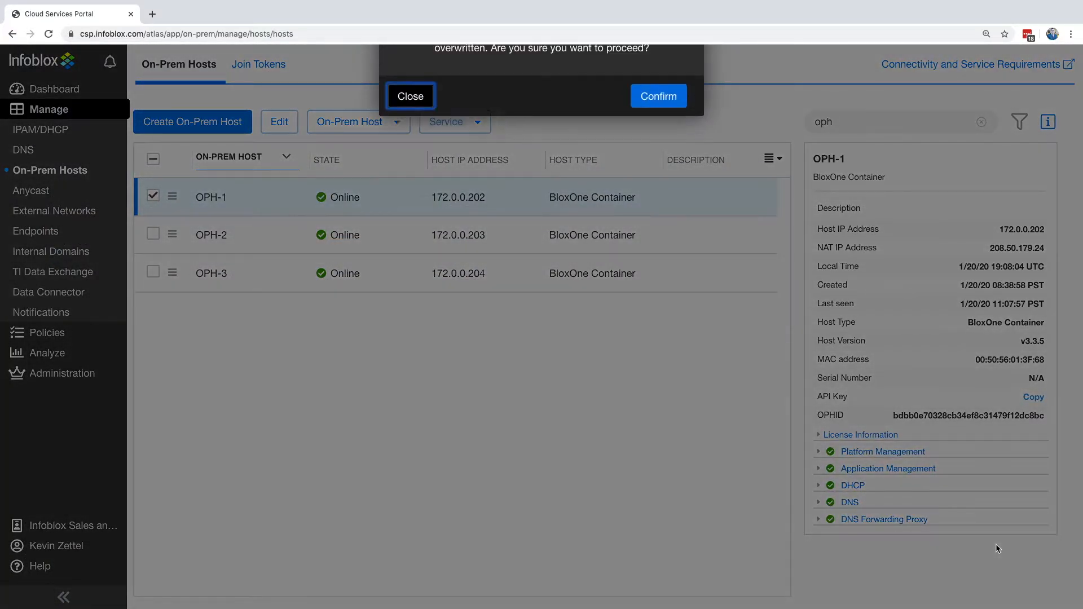
left_click(655, 171)
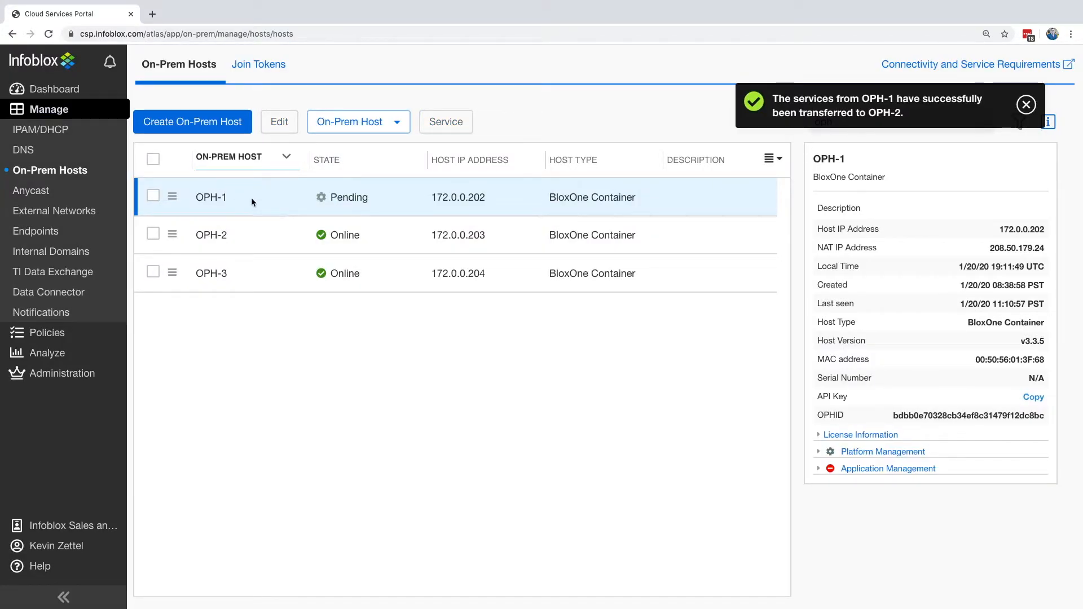
- Refresh the status of host OPH-1
left_click(153, 196)
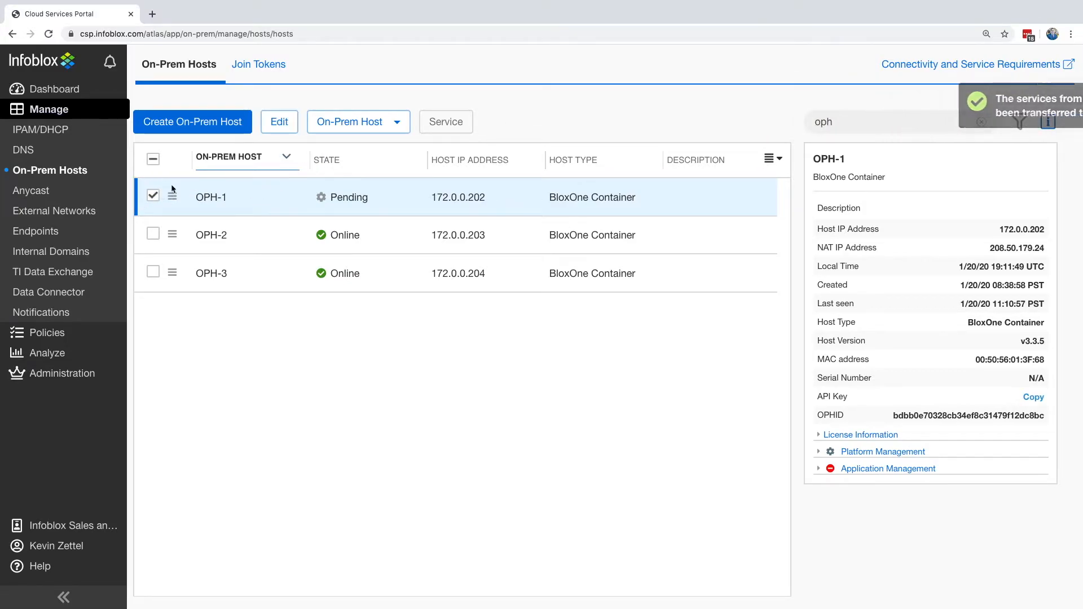
left_click(336, 127)
left_click(360, 232)
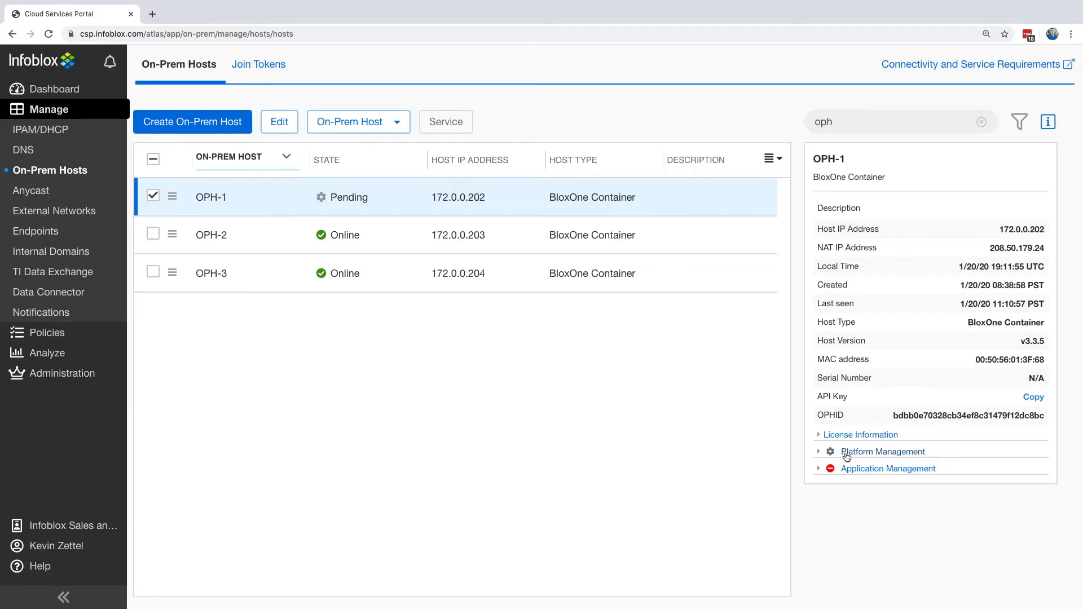
- Change the host selection from OPH-1 to OPH-2 and refresh the status of OPH-2
left_click(153, 195)
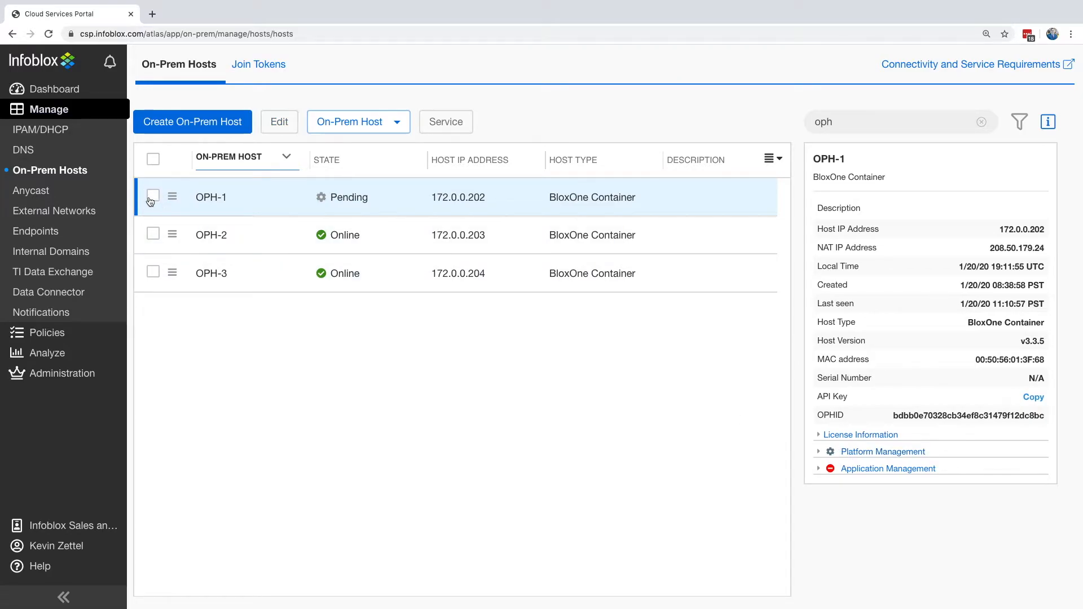
left_click(154, 234)
left_click(356, 121)
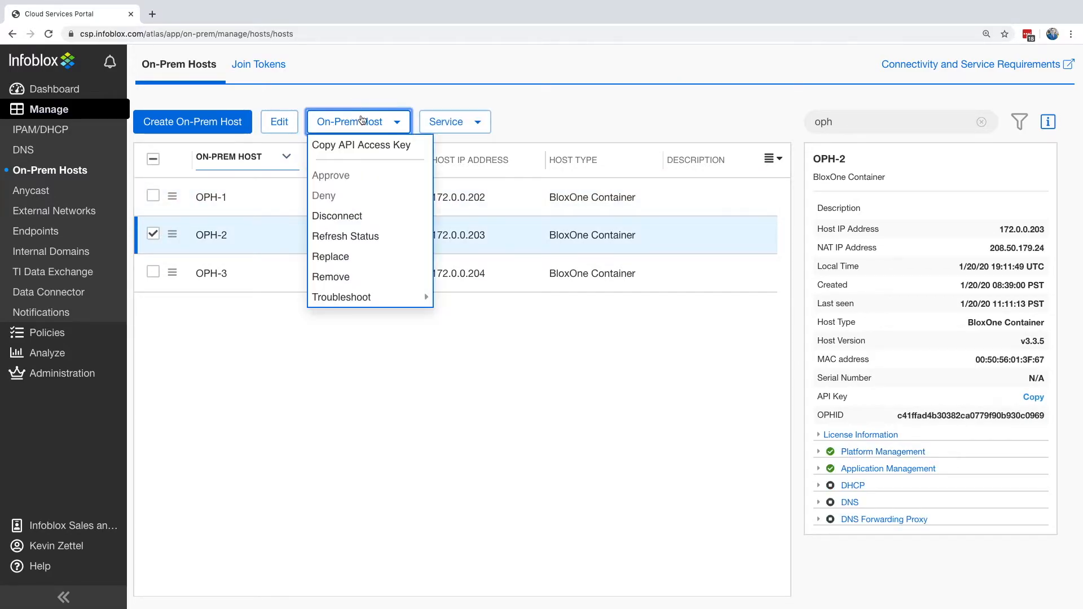
left_click(361, 234)
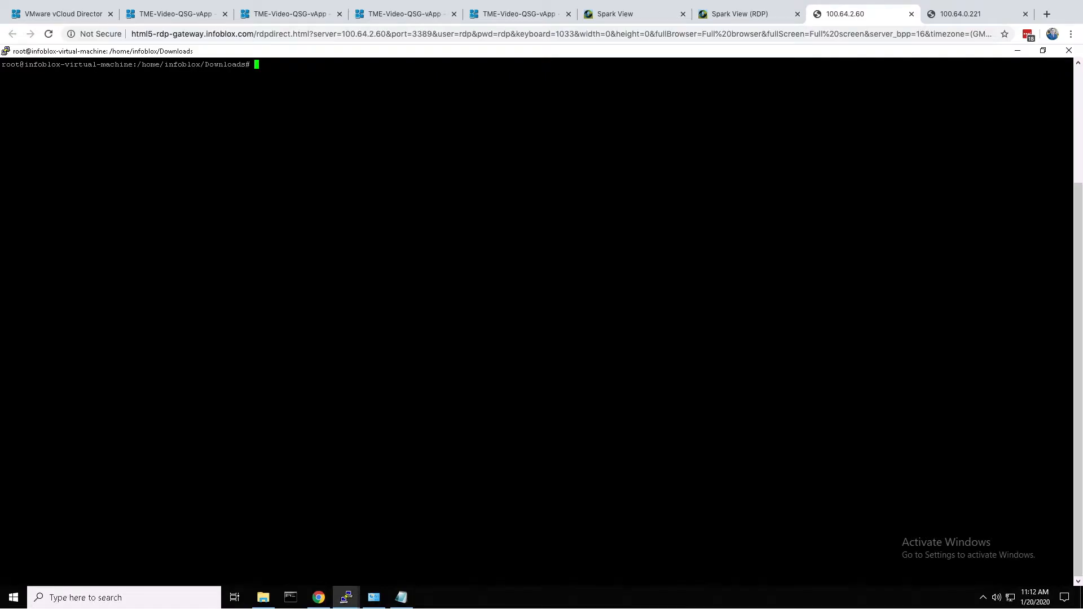
- In the remote terminal, list OPH-2's running containers with docker container ps
type("docker container ps")
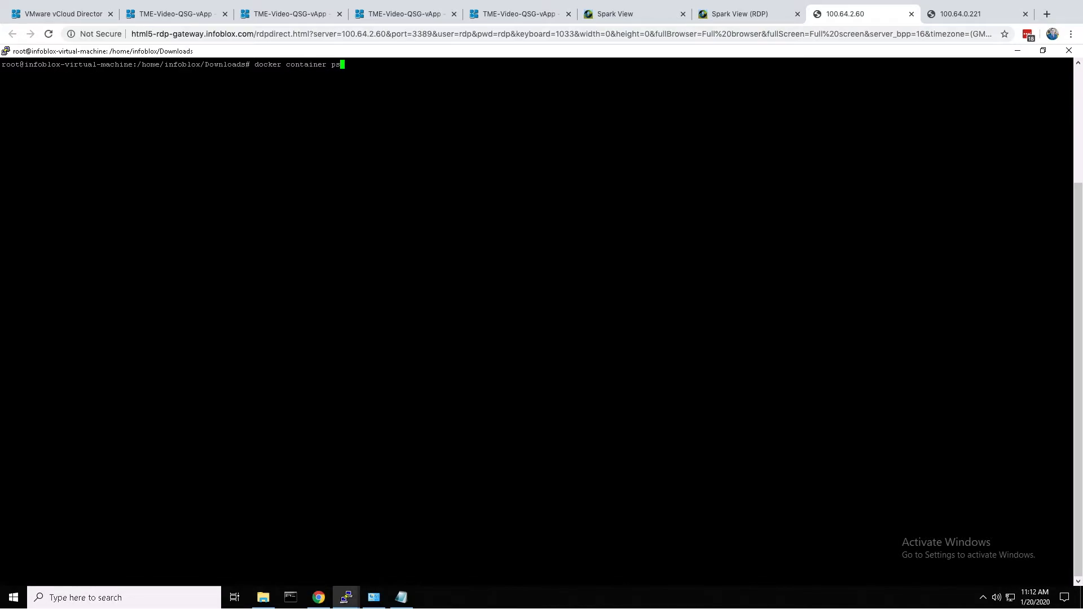
key("Return")
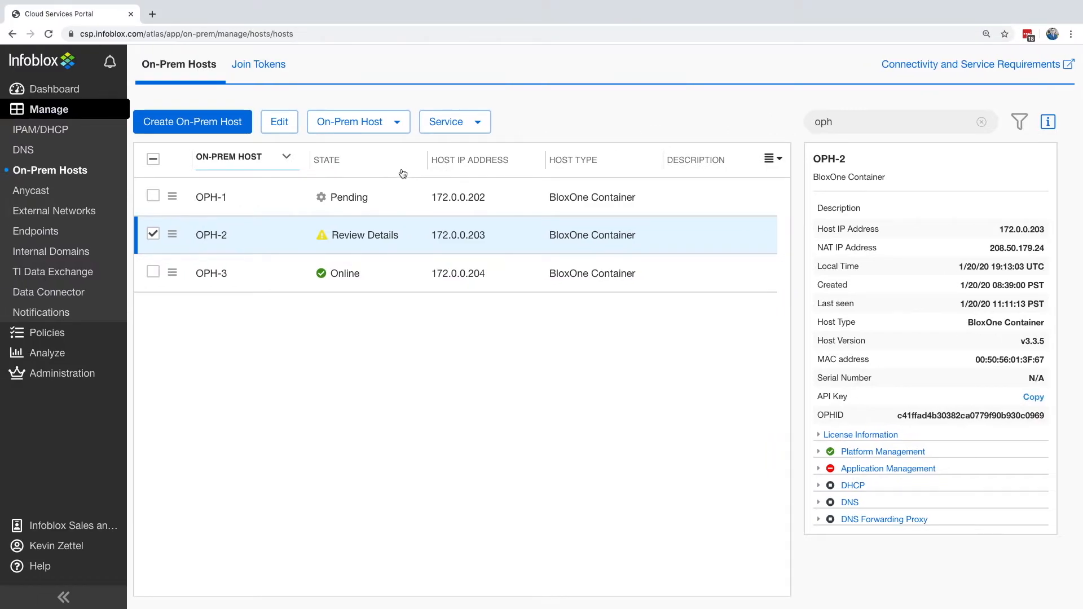
- Refresh OPH-2's status again in the portal and rerun docker container ps in the terminal
left_click(397, 124)
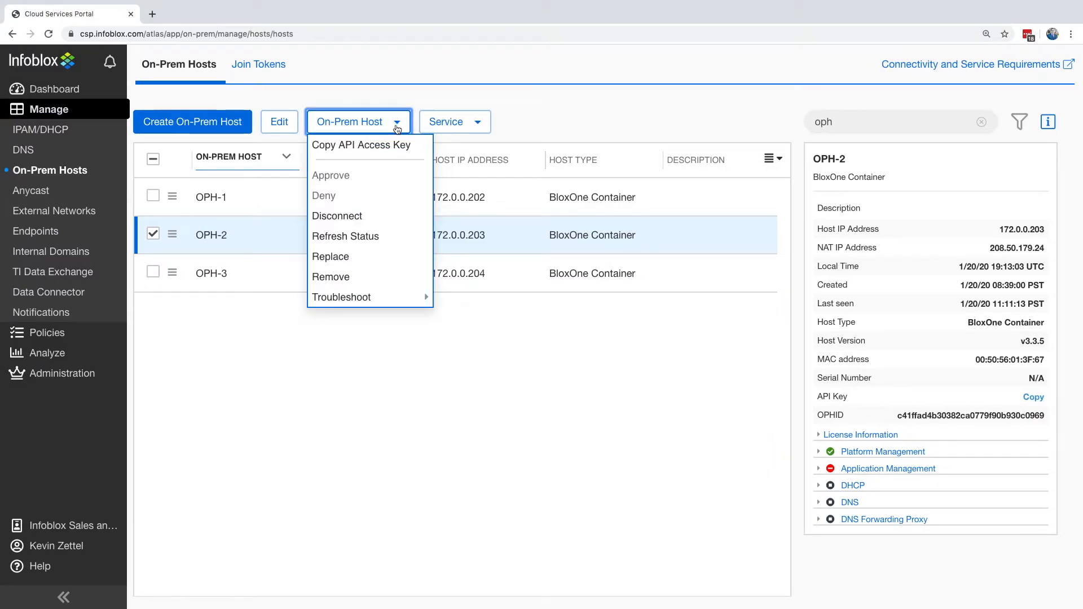
left_click(368, 236)
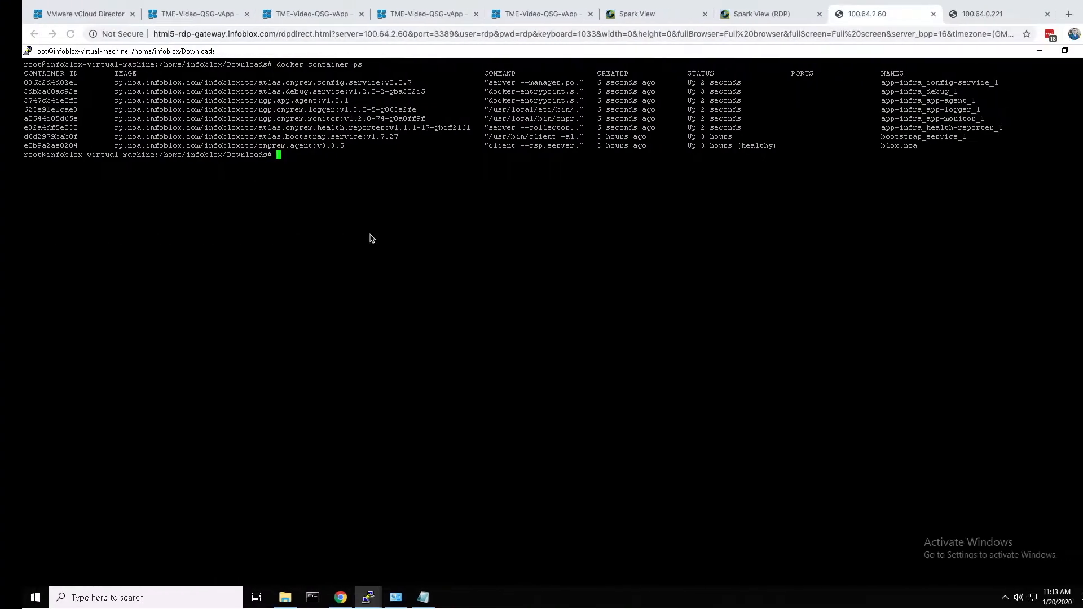
key("Up")
key("Return")
- Clear the terminal and list the running containers once more with docker container ps
type("c")
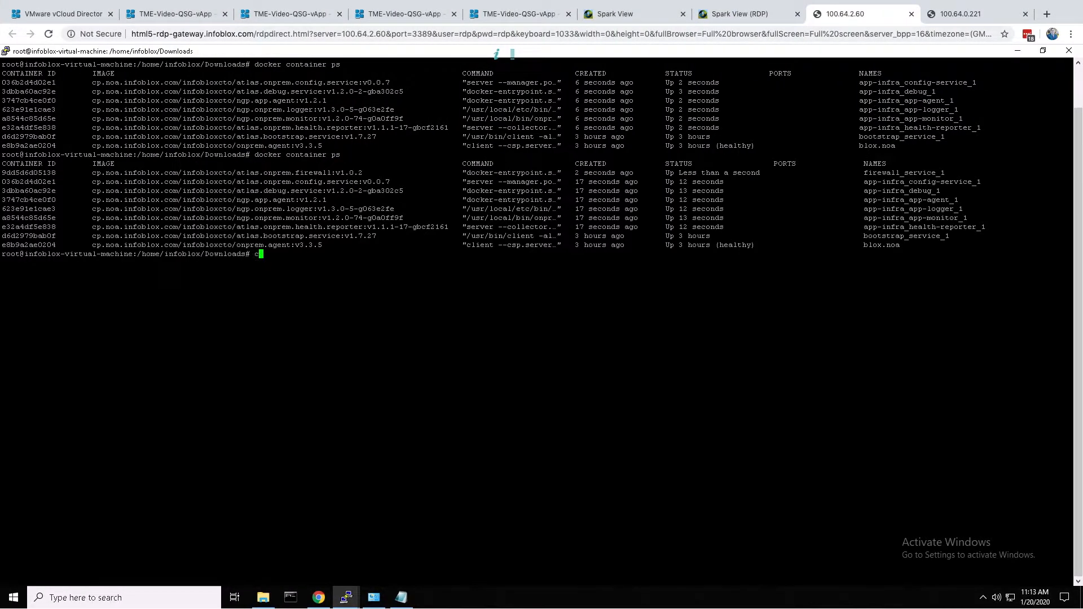
type("lear")
key("Return")
key("Up")
key("Up")
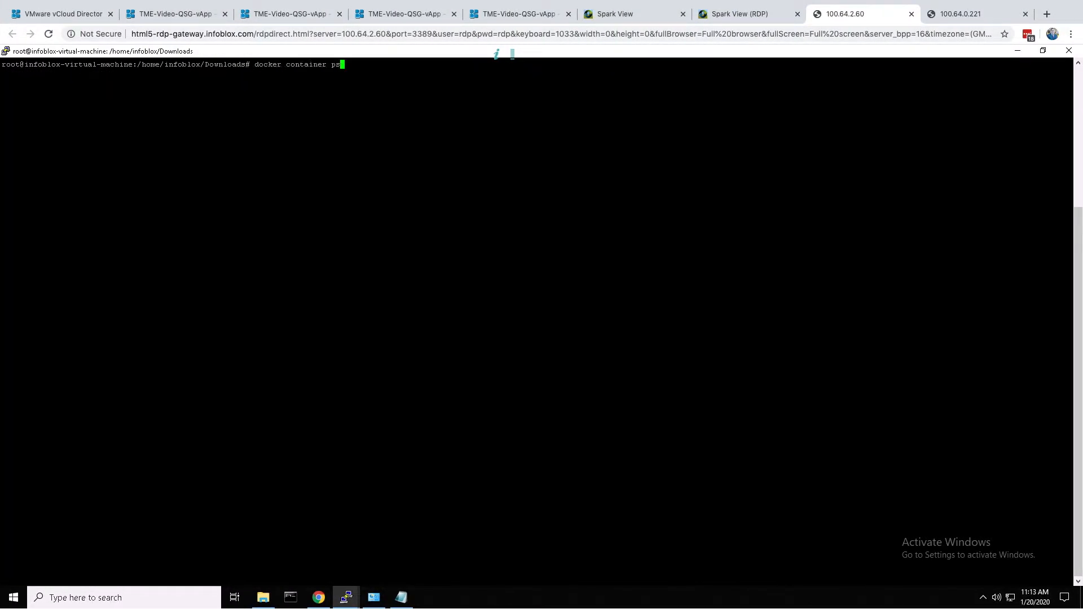
key("Return")
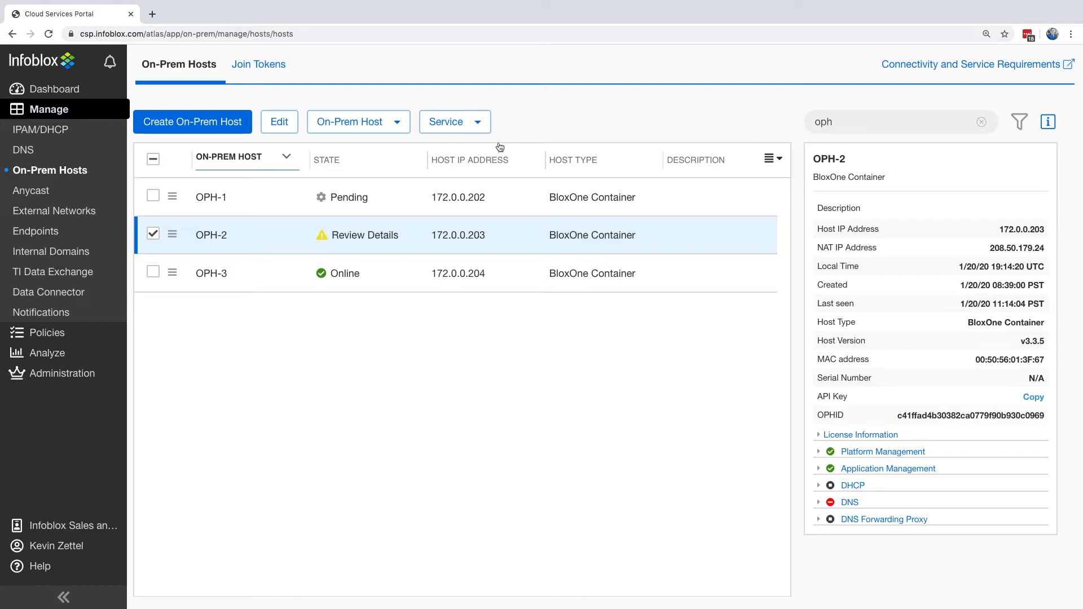
- Refresh OPH-2's status twice more in the portal, and check its containers in the terminal with docker container ps
left_click(389, 122)
left_click(375, 233)
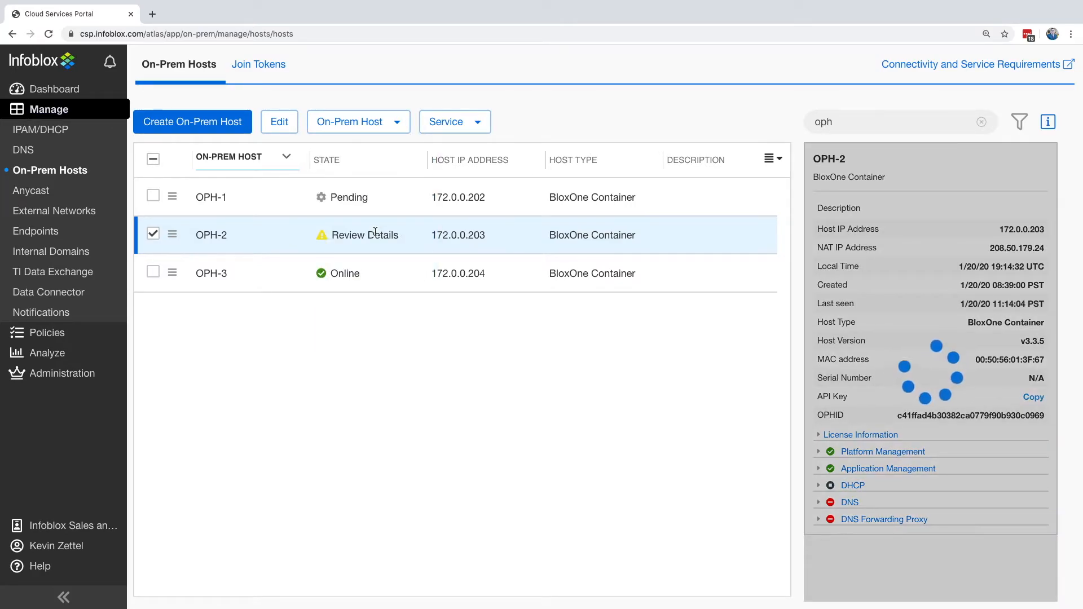
left_click(362, 122)
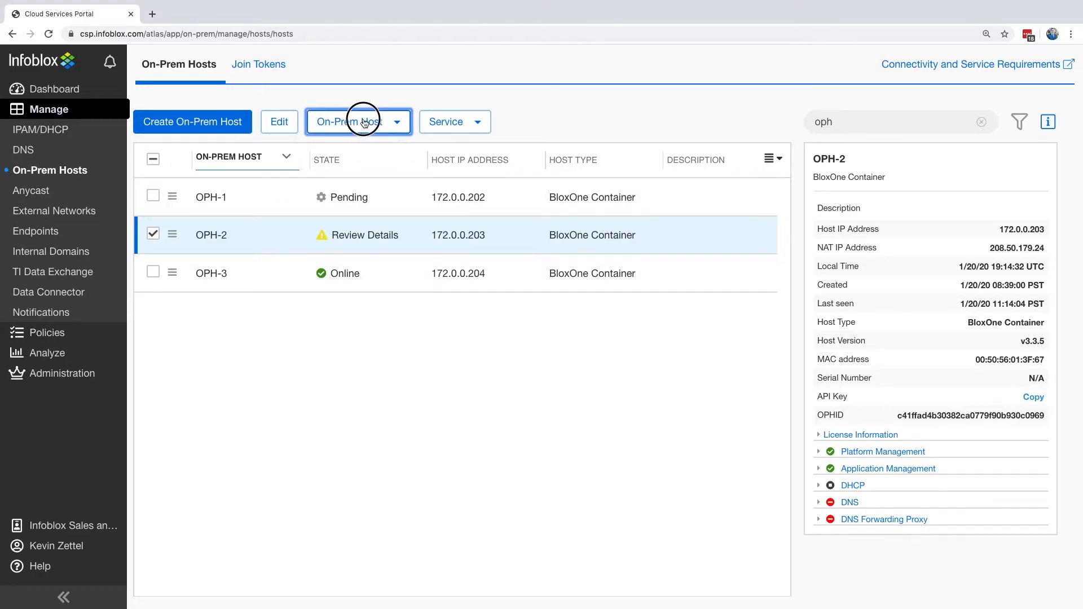
left_click(363, 241)
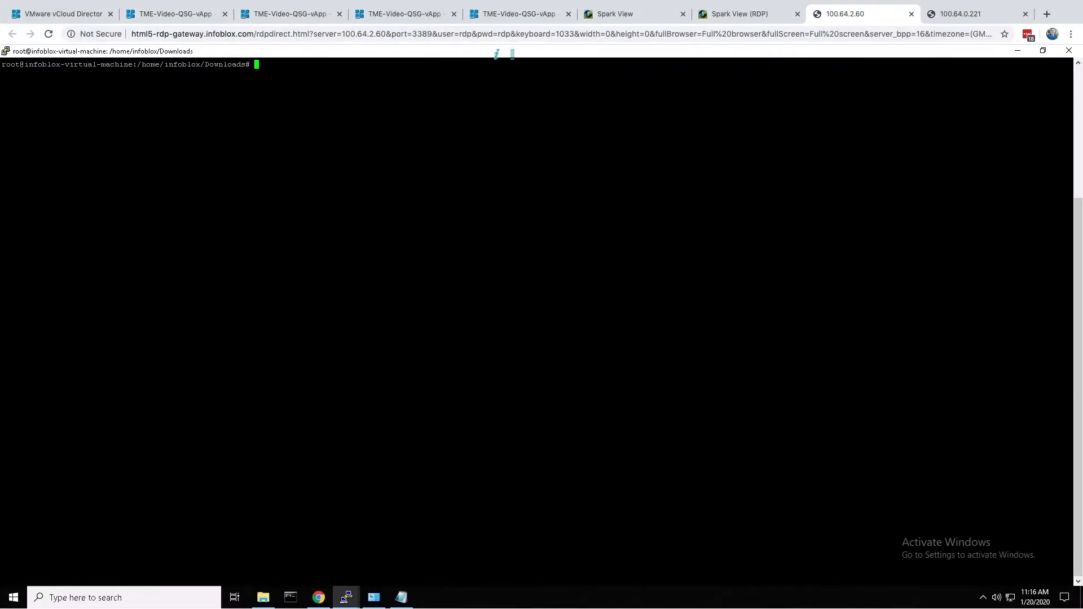
type("docker container ps")
key("Return")
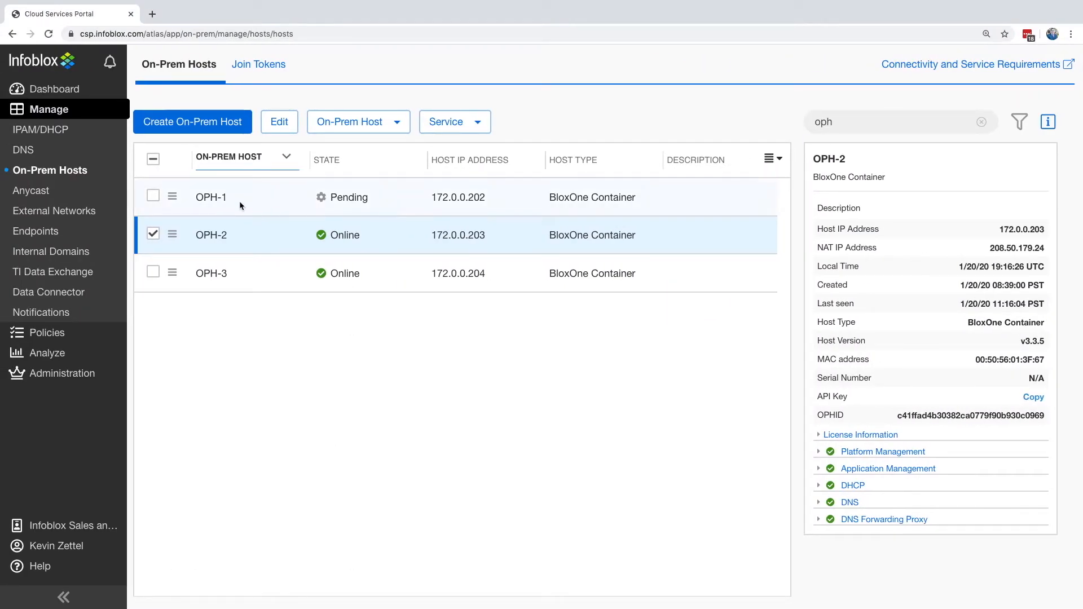
- Change the host selection from OPH-2 to OPH-1 and examine its Platform Management and Application Management details
left_click(153, 233)
left_click(154, 197)
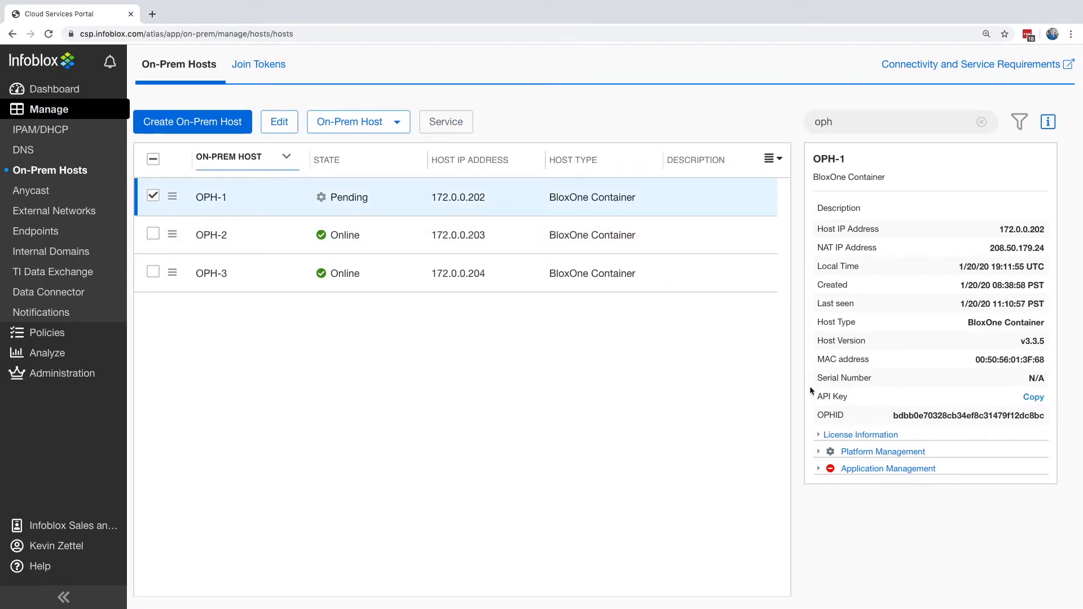
left_click(819, 454)
left_click(818, 455)
left_click(818, 471)
left_click(819, 471)
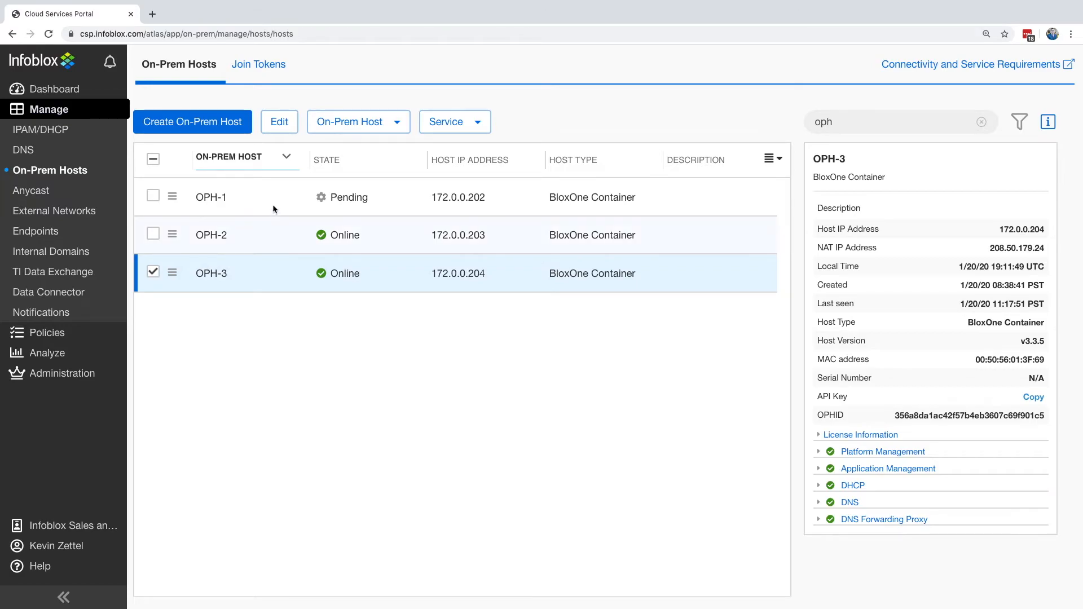
- With OPH-3 selected in the portal, list the running containers in the terminal with docker container ps, and clear the output
left_click(366, 125)
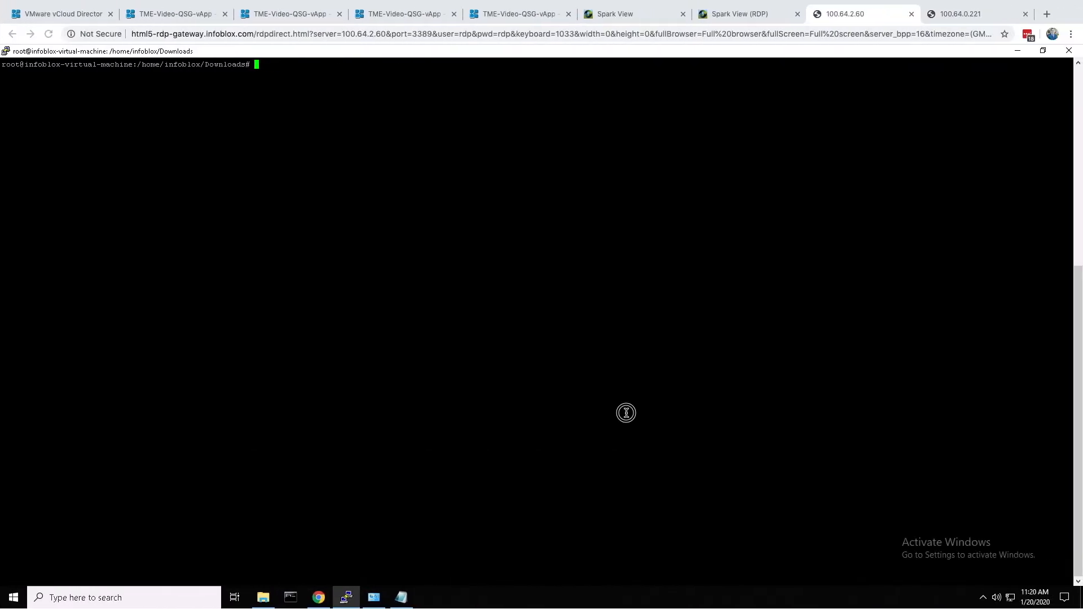
type("docker container ps")
key("Return")
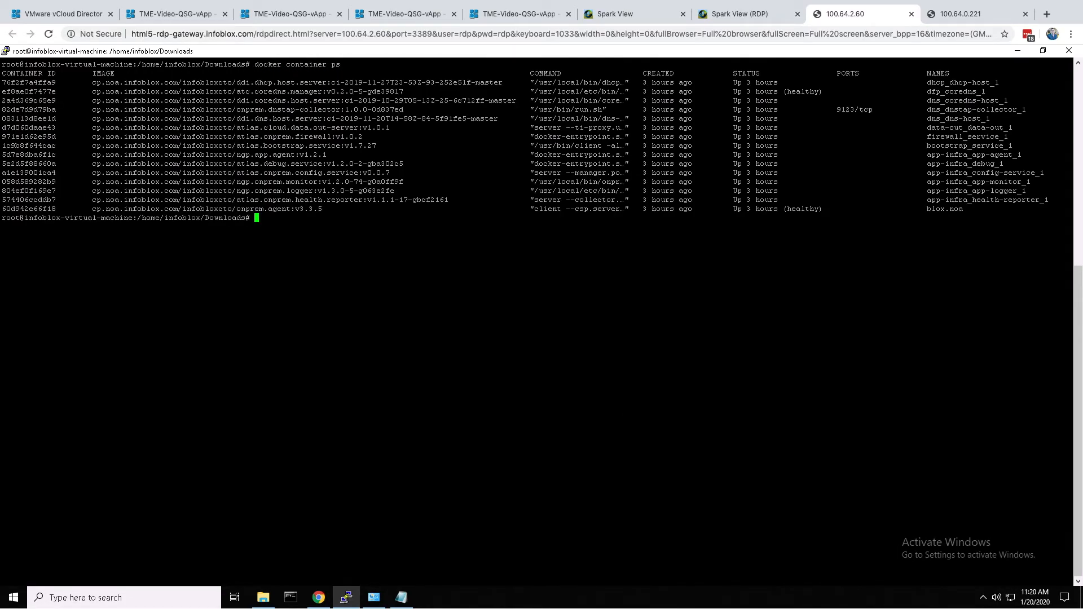
type("clear")
key("Return")
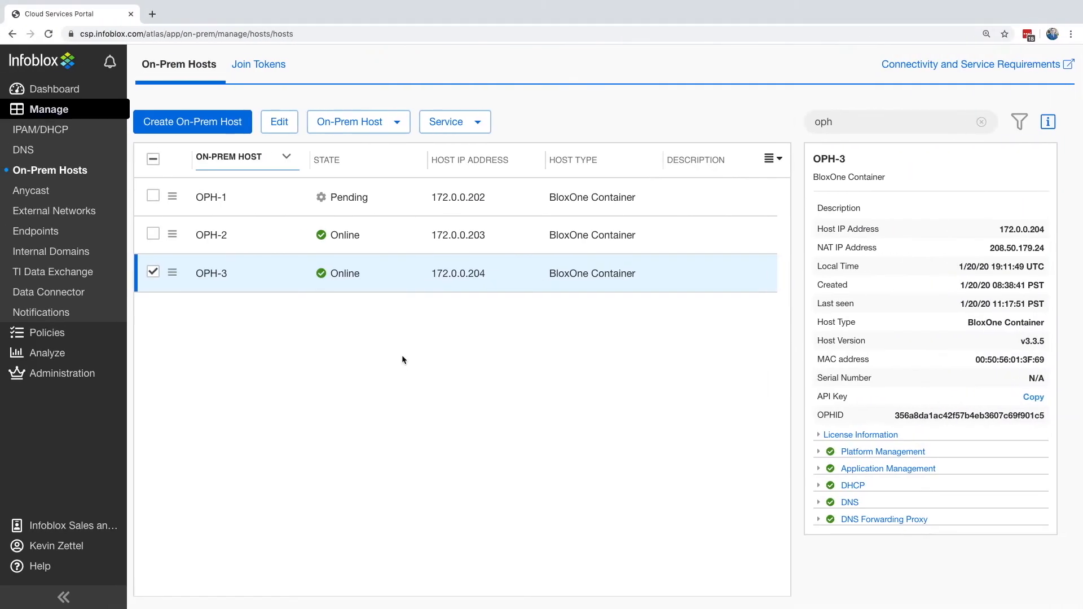
- Disconnect the on-prem host OPH-3 from BloxOne Cloud, confirm the removal of its services and configuration, and keep it selected
left_click(345, 123)
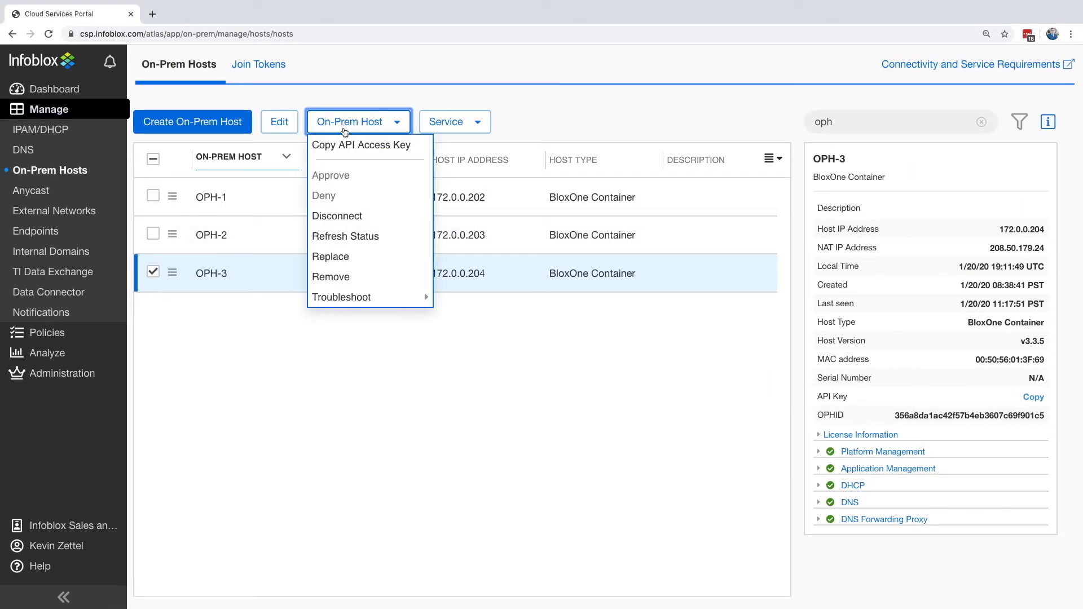
left_click(347, 221)
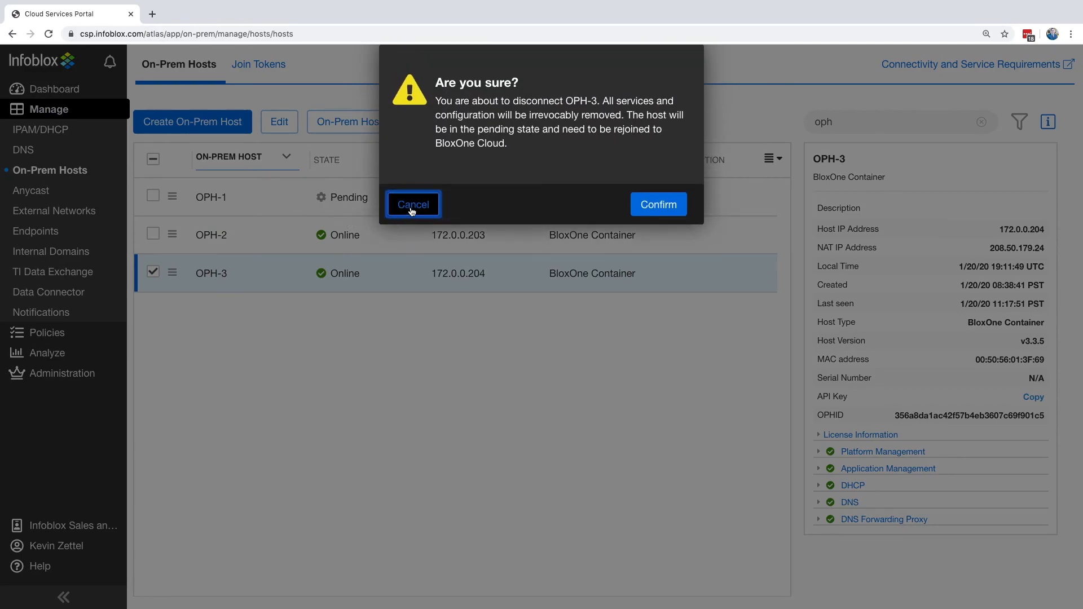
left_click(657, 204)
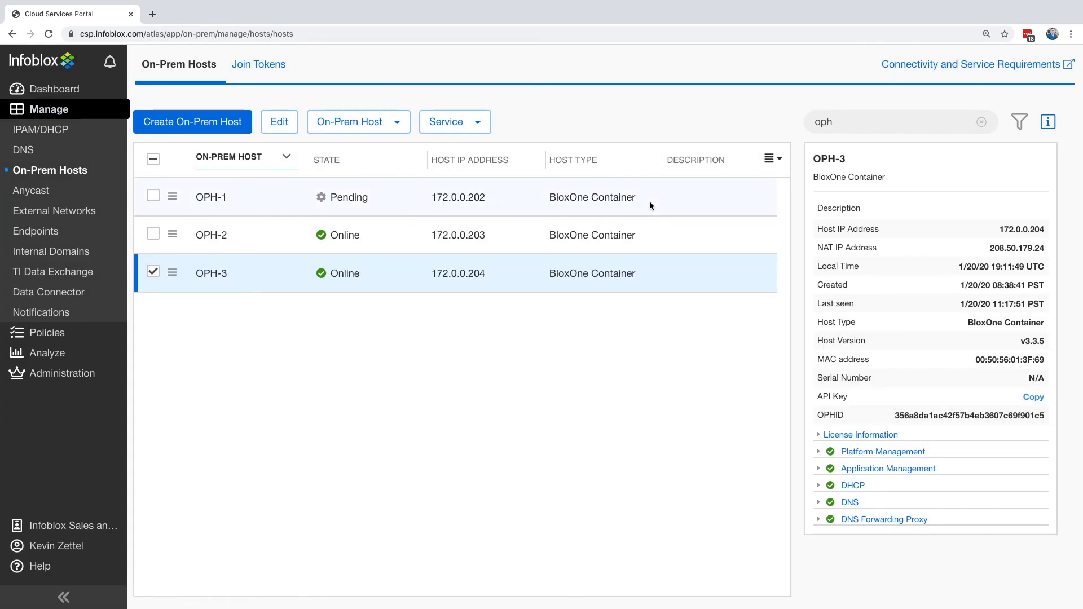
left_click(155, 273)
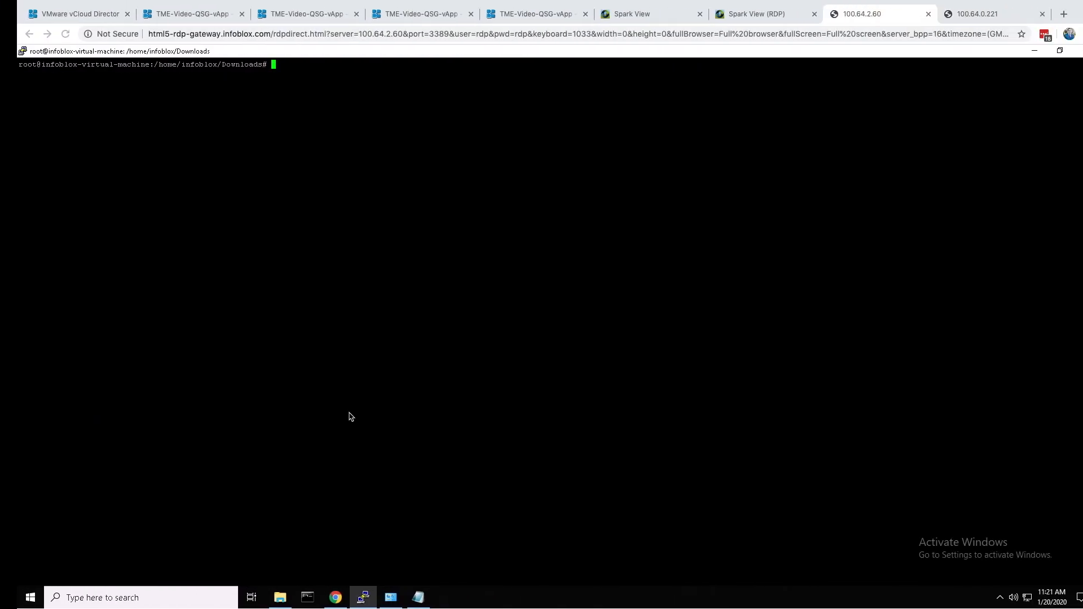
- Switch to the remote terminal, list the running containers with docker container ps, and clear the output
type("docker lo")
type("container ps")
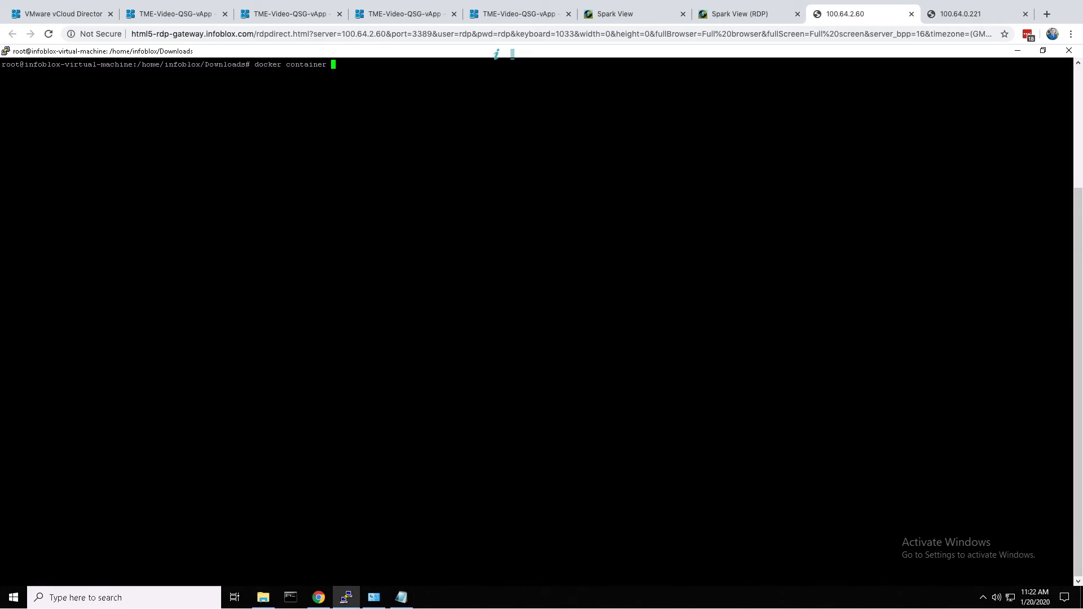
key("Return")
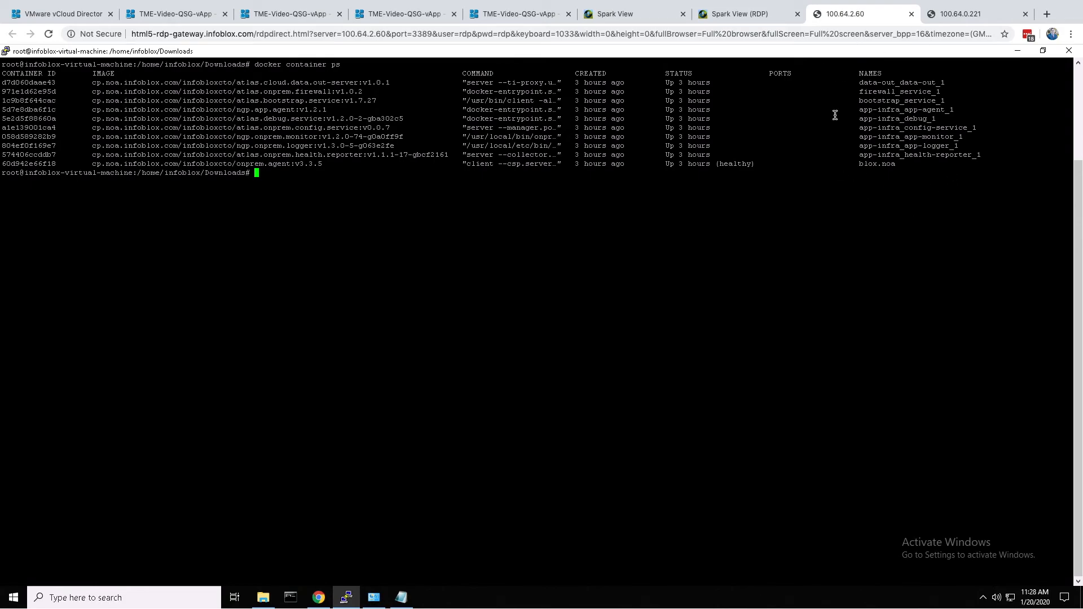
type("clear")
key("Return")
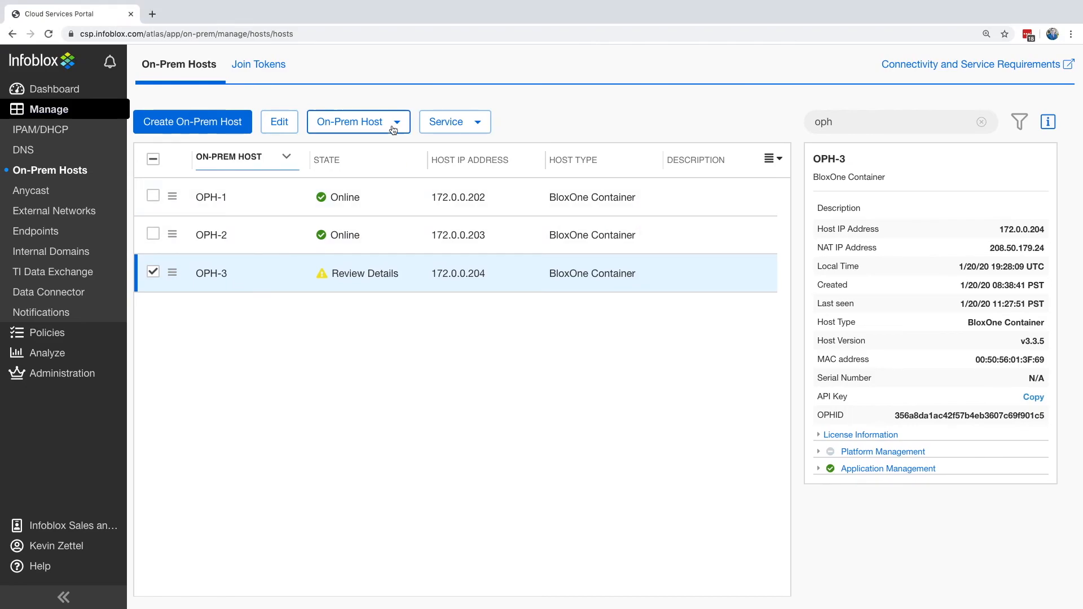
- Return to the Infoblox portal and refresh the status of on-prem host OPH-3
left_click(260, 122)
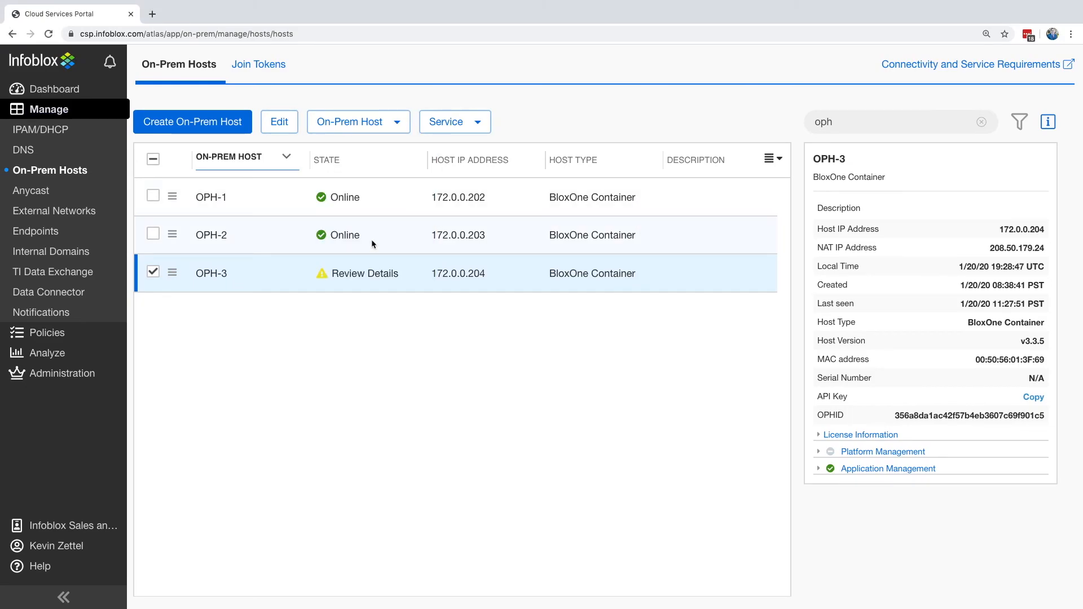